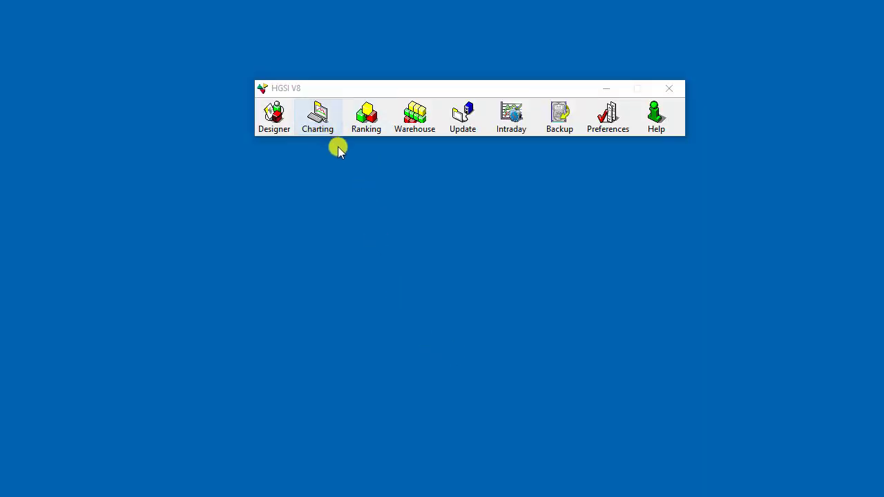
Load the Industries ranking window with Relative Strength scores for 176 industry indexes
left_click(370, 130)
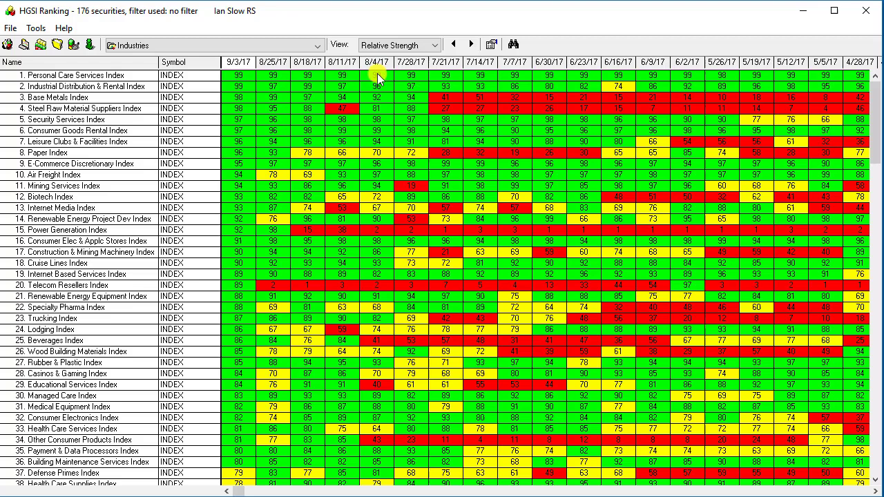
In Ranking Options, pick Comparative RS, highlight its weeks value, and bring up the benchmark chooser
left_click(490, 46)
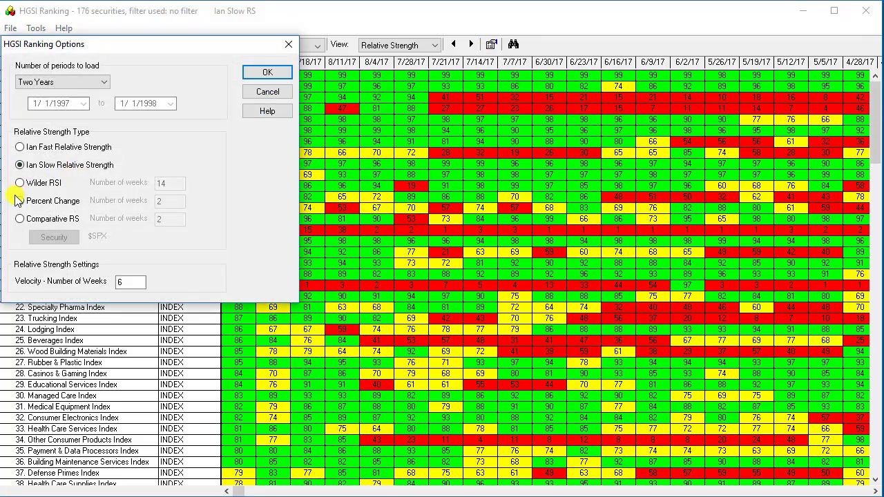
left_click(20, 200)
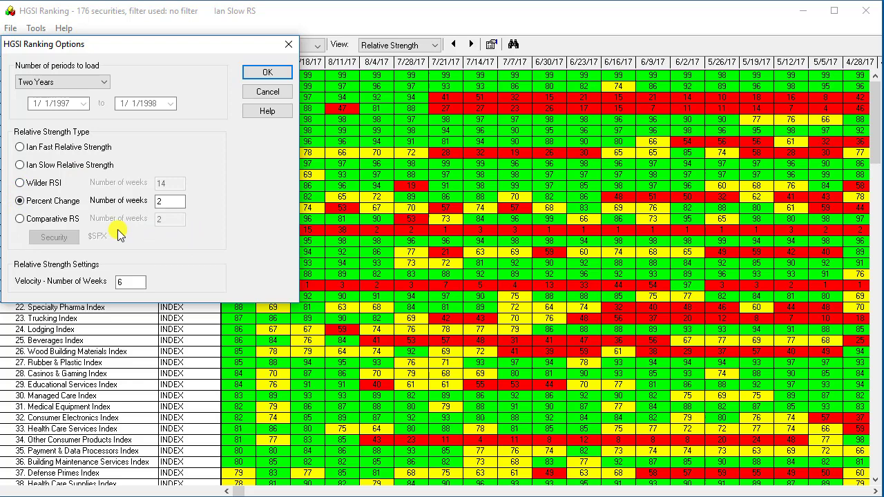
left_click(19, 218)
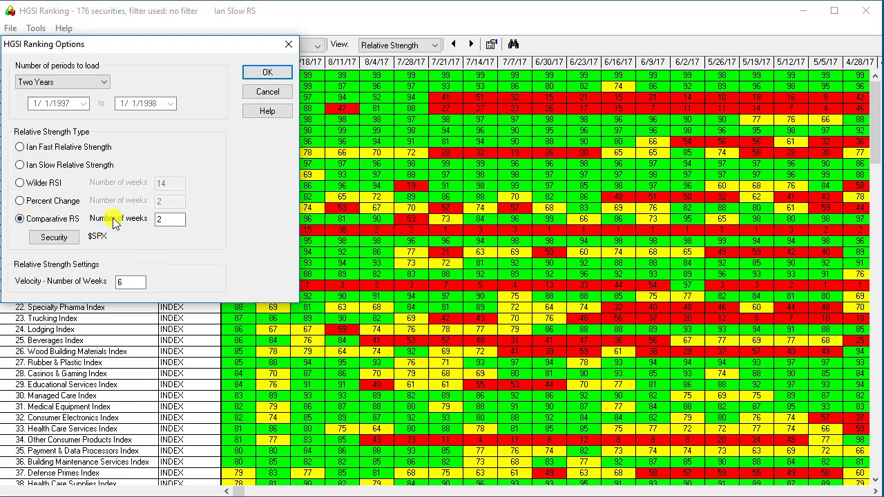
double_click(185, 219)
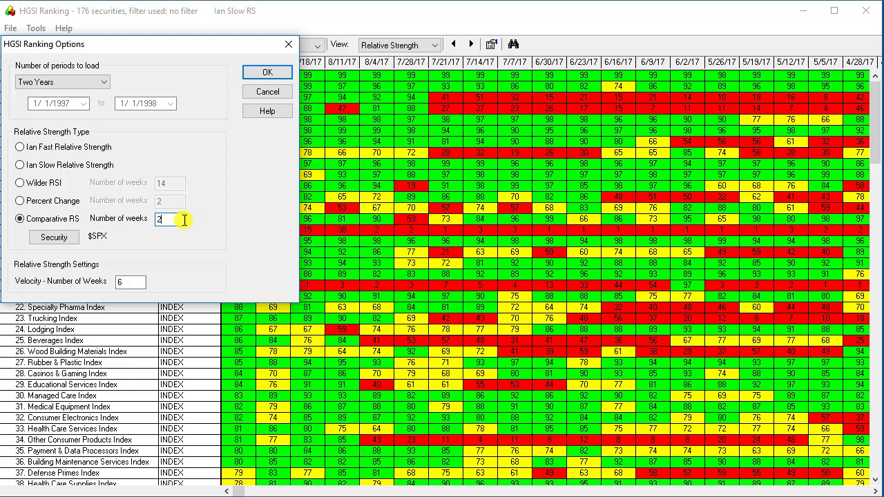
left_click(54, 237)
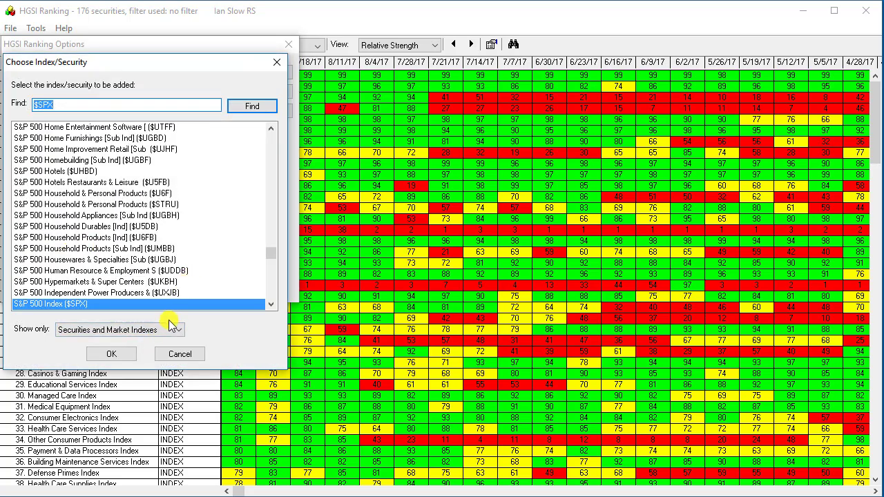
Filter the index chooser to Major Market Indexes, then close it keeping $SPX as benchmark
left_click(114, 331)
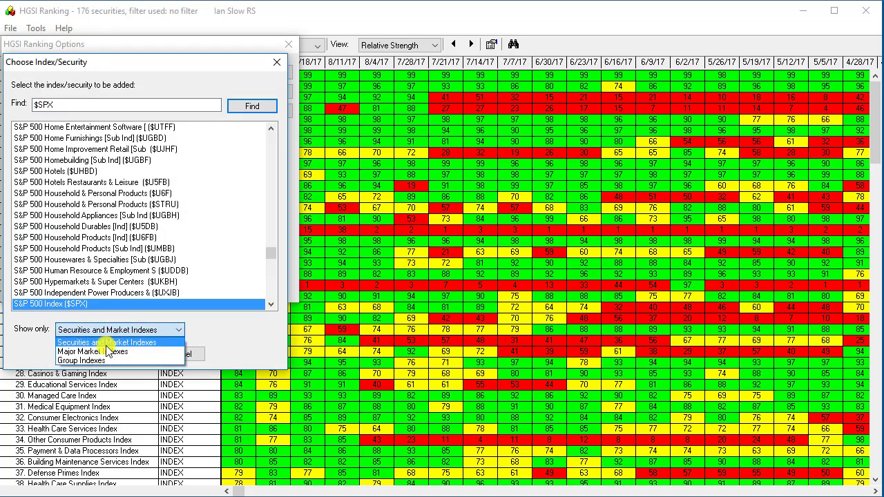
left_click(103, 352)
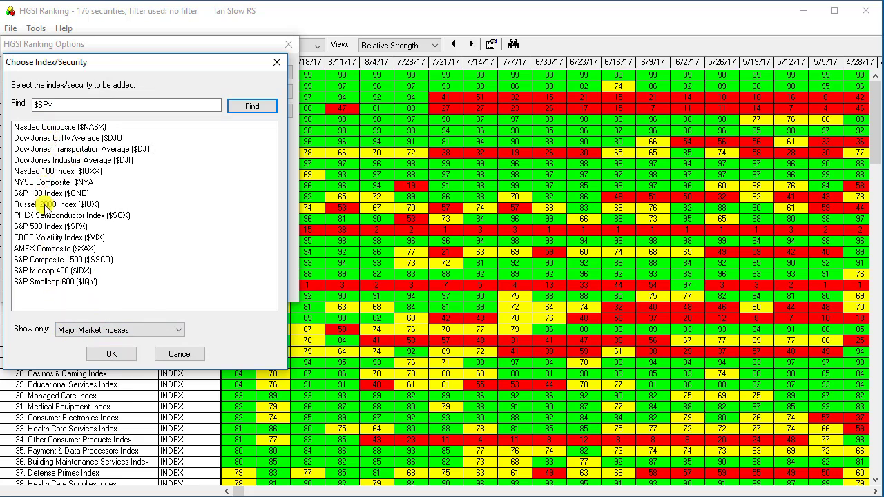
left_click(177, 353)
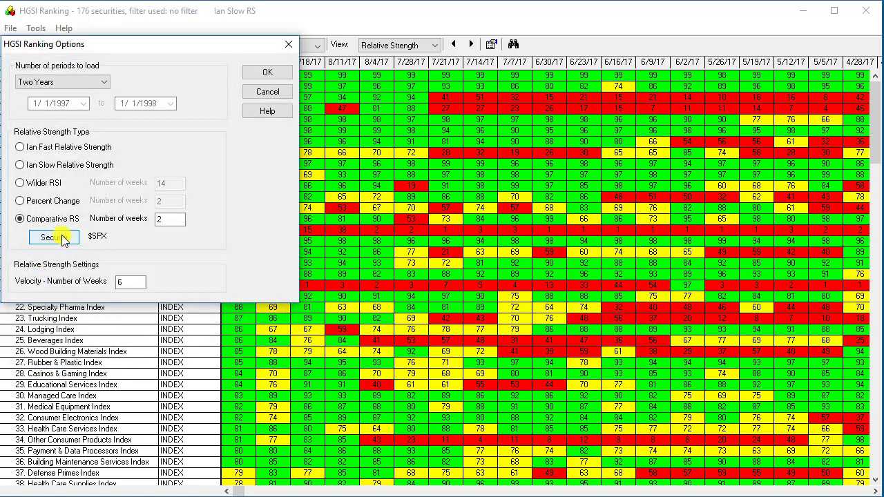
Focus the 2-week Comparative RS value and move the options window to the right
left_click(168, 220)
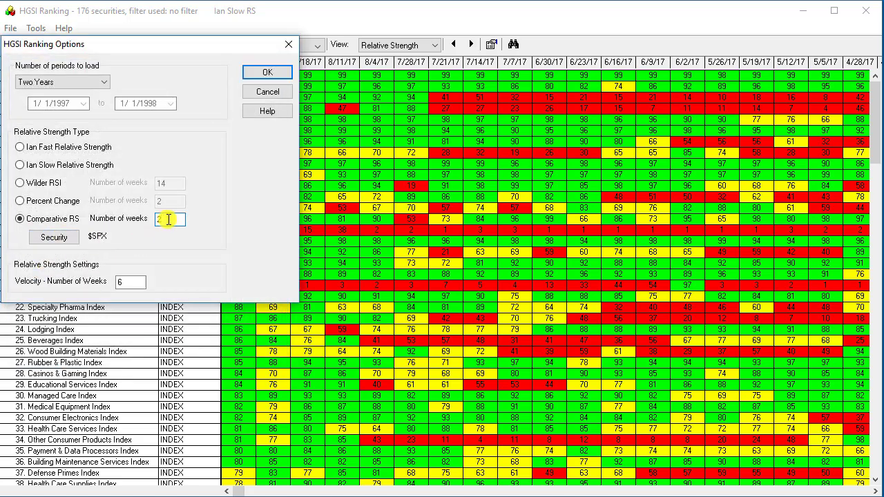
left_click_drag(268, 47, 624, 77)
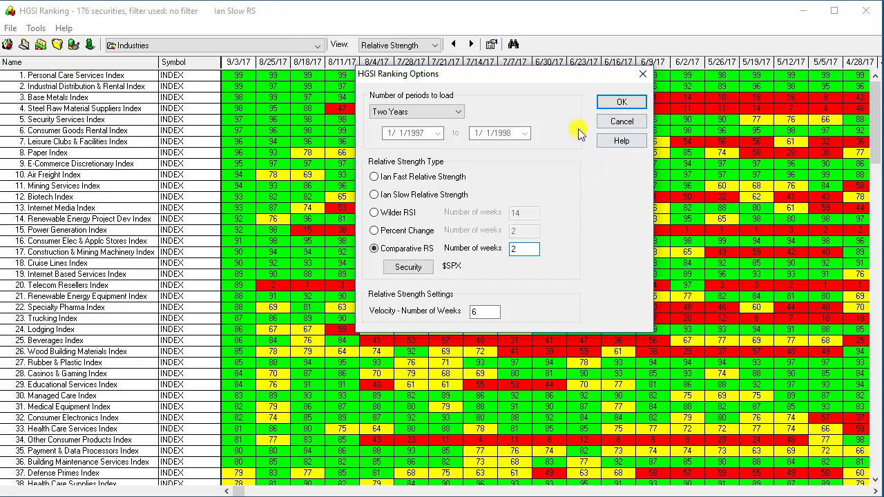
left_click(618, 103)
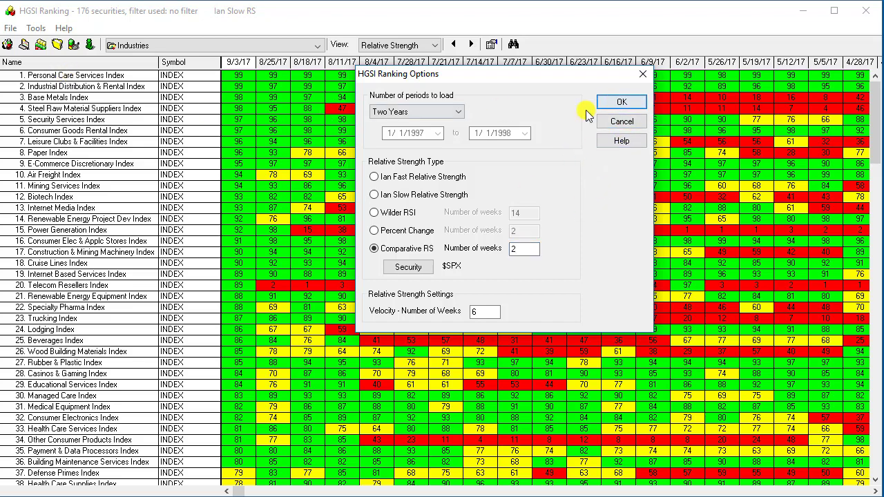
Apply the 2-week Comparative RS vs $SPX ranking and return to the top, led by Power Generation Index
left_click(617, 102)
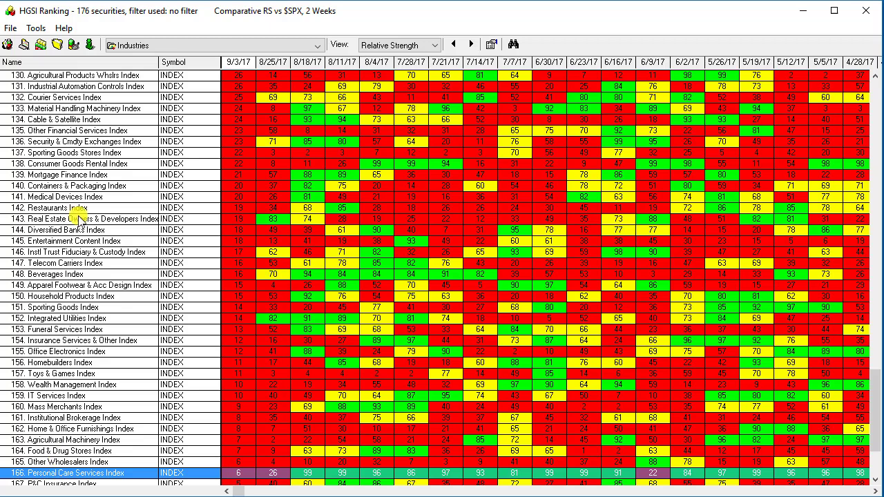
left_click(69, 253)
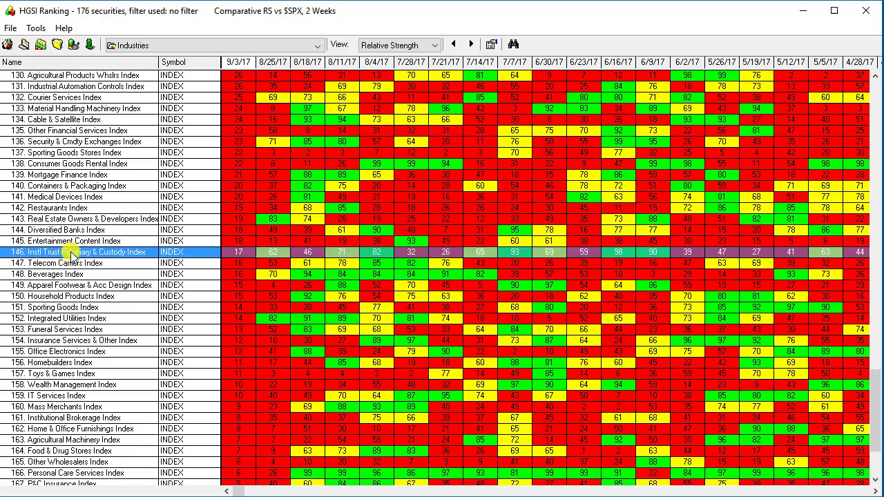
key("Home")
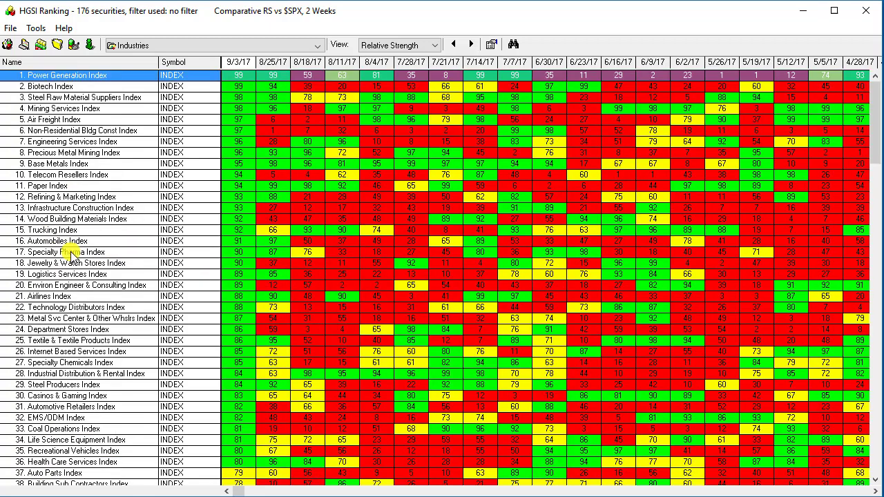
left_click(115, 84)
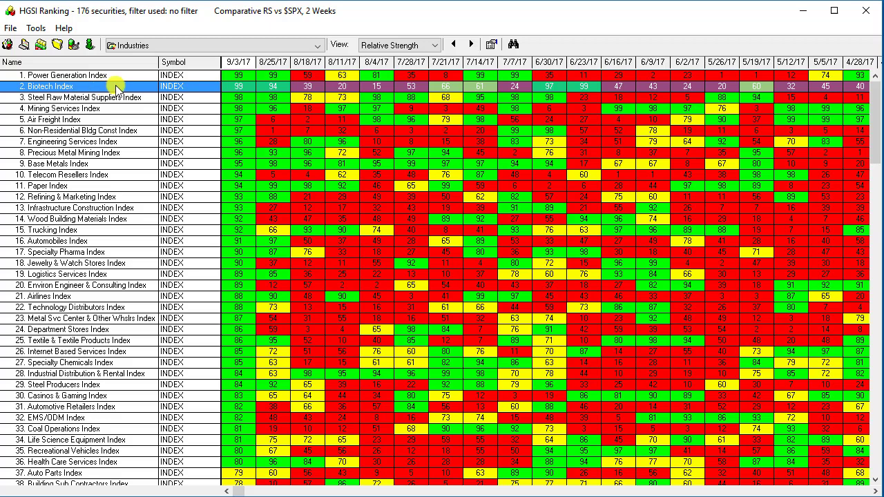
Switch the grid view to Raw RS and select the Metal Svc Center & Other Whslrs Index row
left_click(394, 45)
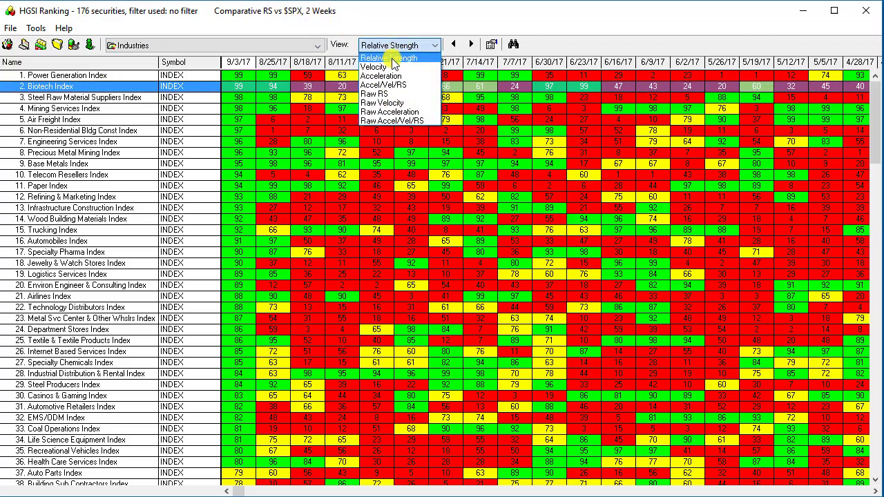
left_click(395, 94)
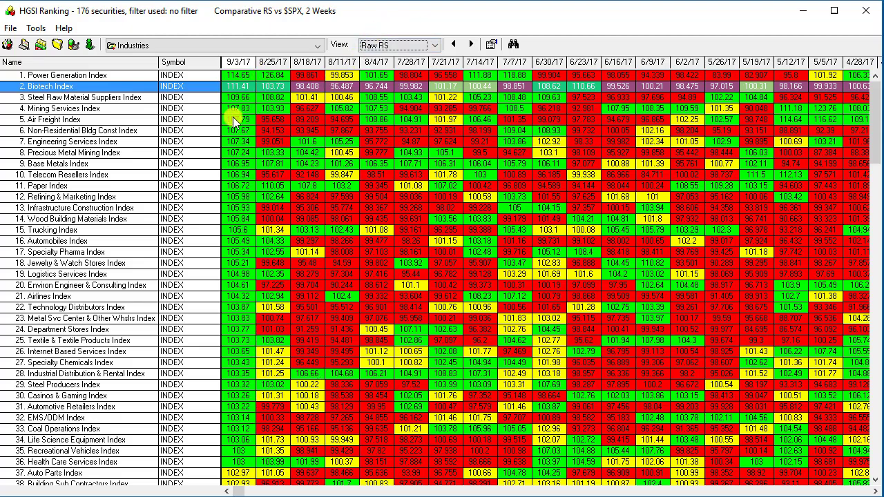
left_click(228, 319)
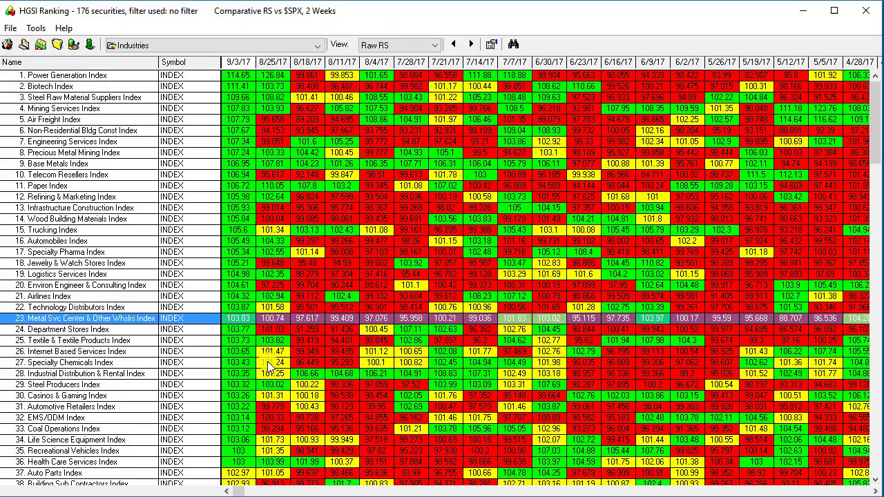
Scroll down the raw RS grid and select Utility Networks Index at 100.06
scroll(270, 371, "down", 7)
scroll(270, 371, "down", 13)
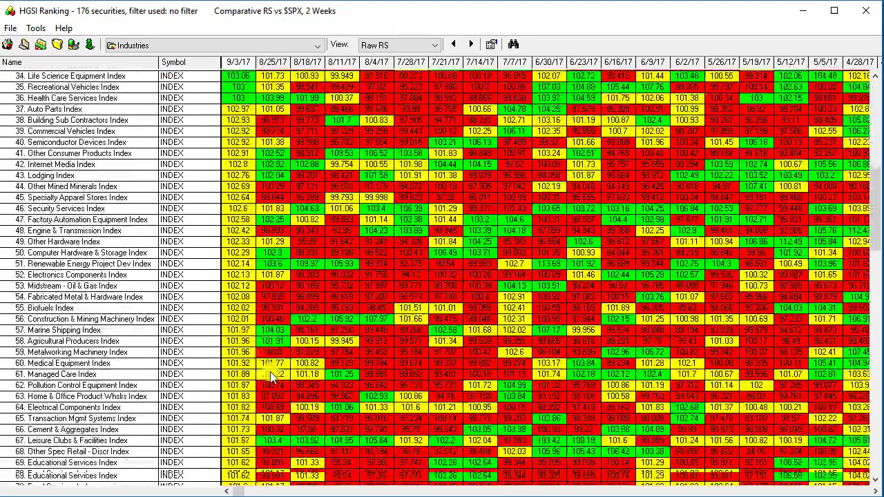
scroll(264, 397, "down", 5)
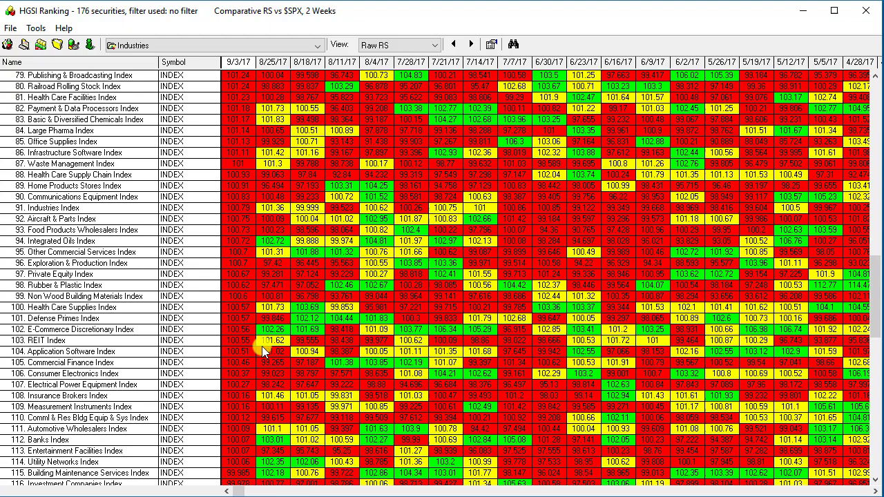
scroll(266, 269, "down", 6)
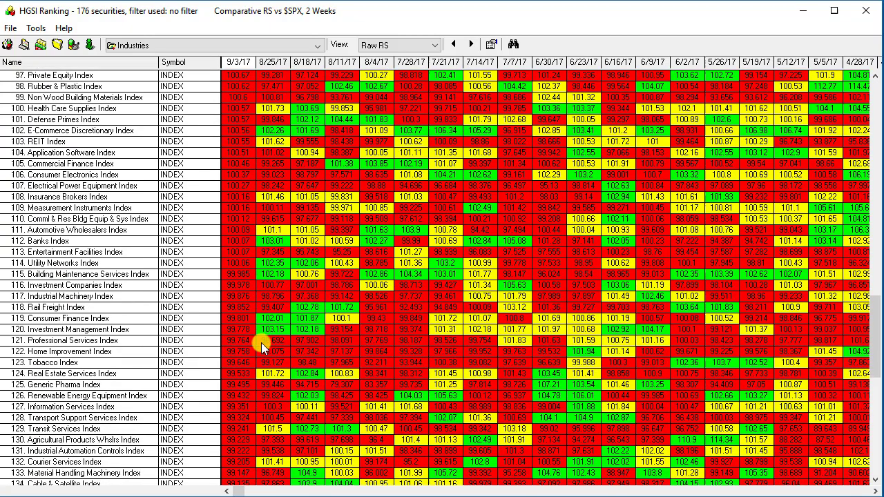
left_click(240, 265)
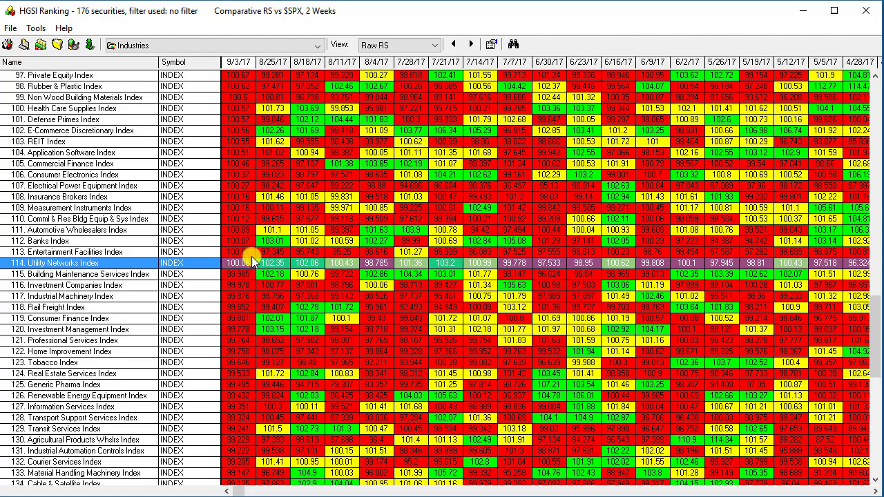
Jump to the top of the raw RS list, inspect Biotech, Power Generation and Steel rows, then reopen Ranking Options
left_click(105, 131)
key("ctrl+Home")
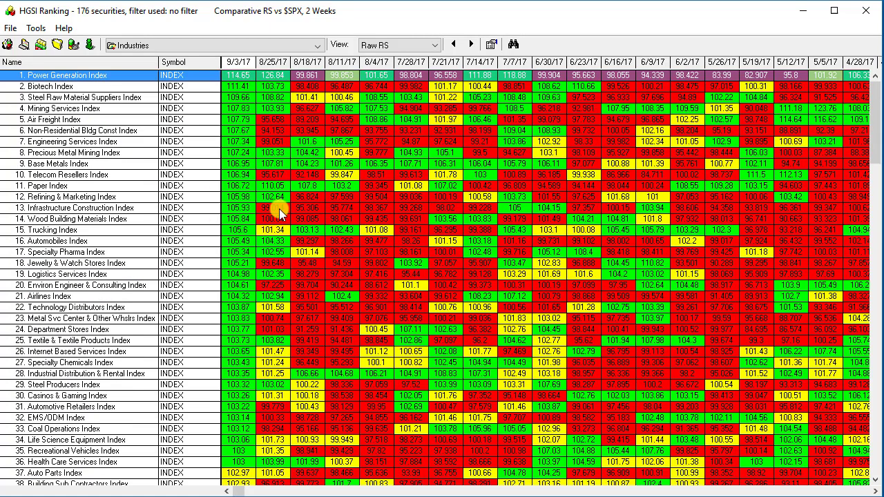
left_click(130, 87)
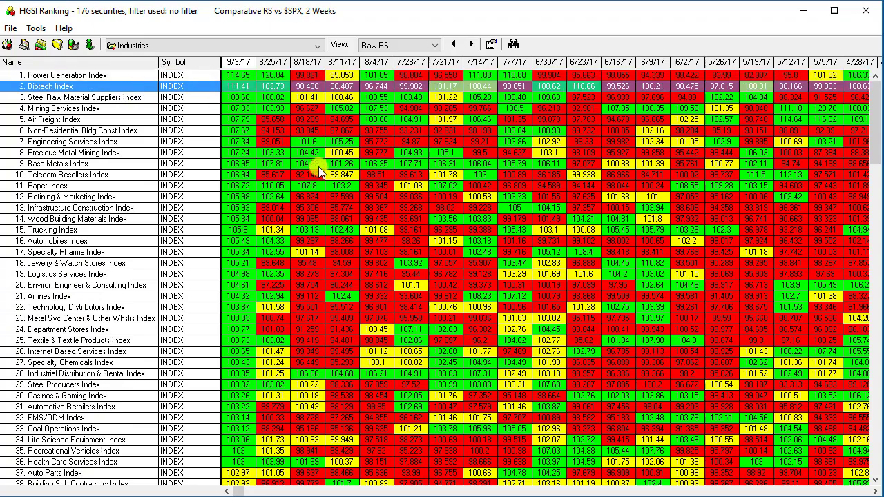
left_click(210, 76)
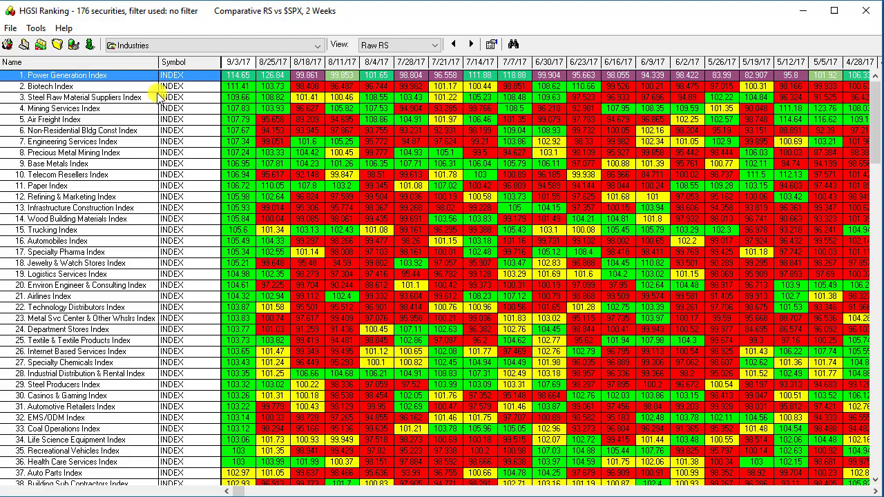
left_click(92, 97)
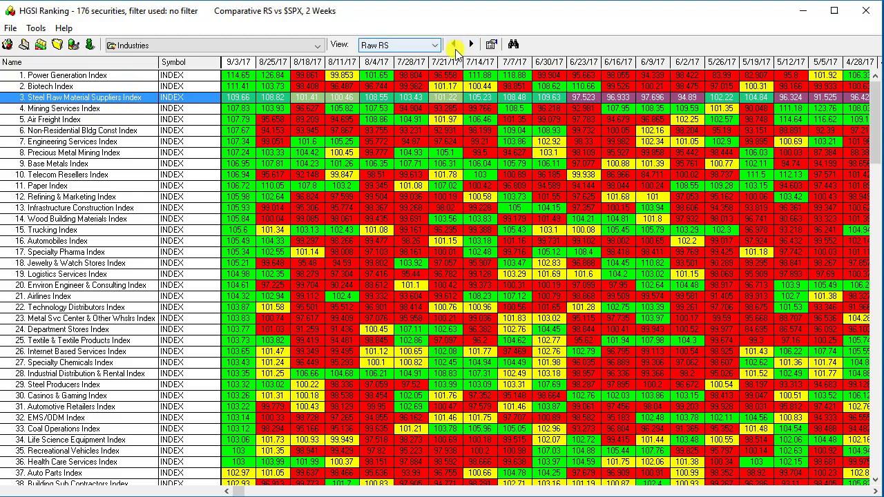
left_click(492, 43)
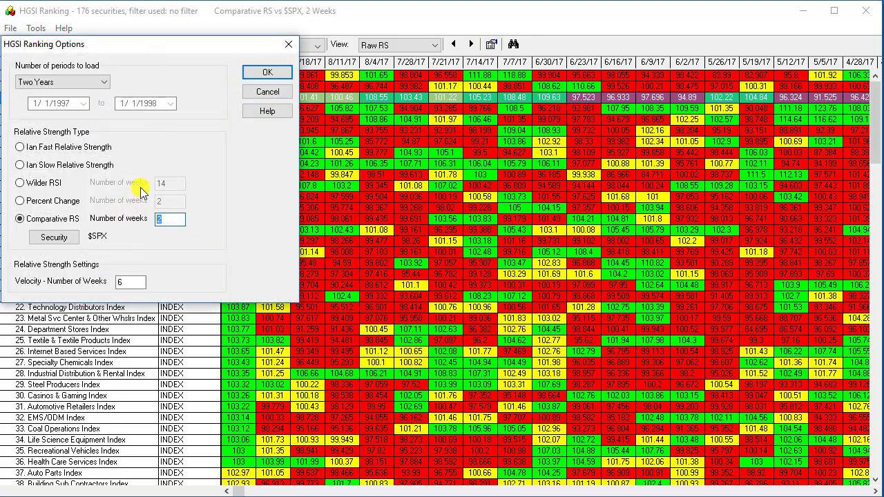
Set the Comparative RS period to 1 week and apply it, stepping between Air Freight and Biotech rows
type("1")
left_click(272, 73)
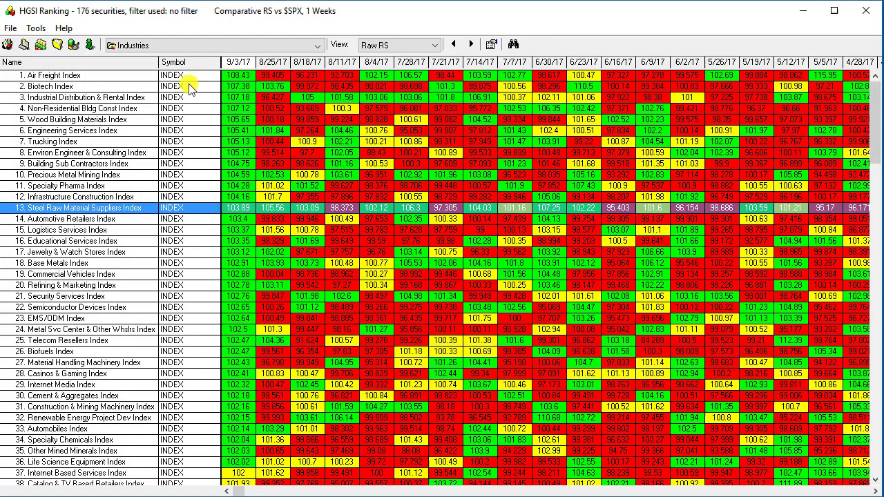
left_click(104, 87)
key("Up")
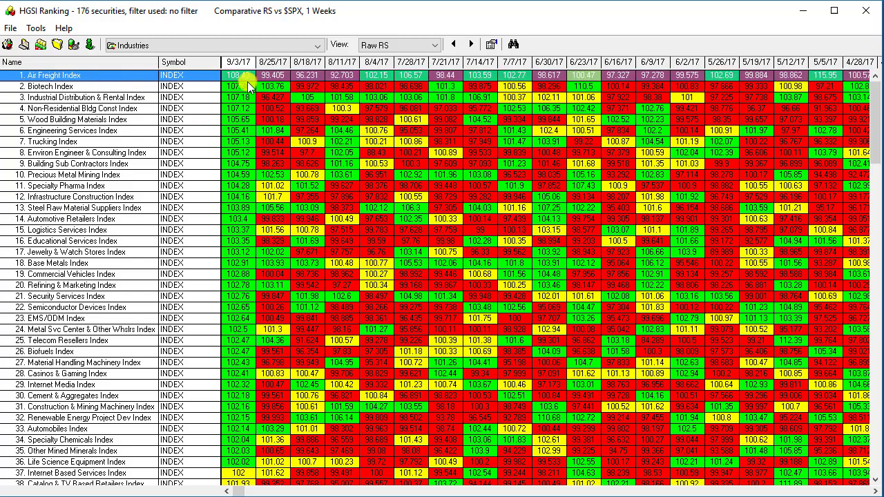
key("Down")
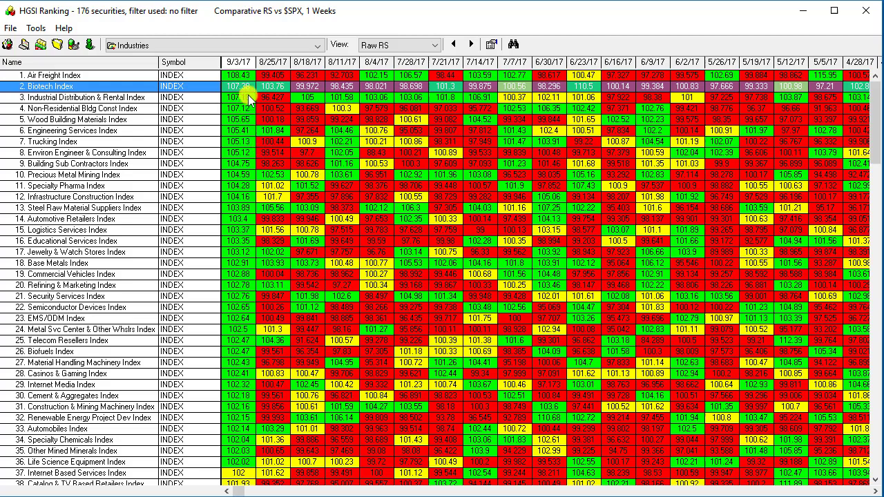
Rank by 1-week Percent Change, then select Air Freight Index (9.9189) and Biotech Index rows
left_click(491, 44)
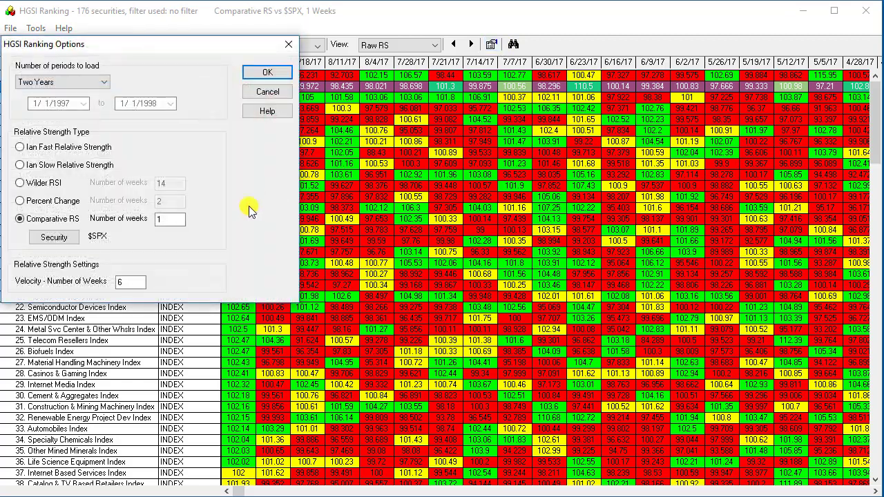
left_click(21, 201)
double_click(172, 201)
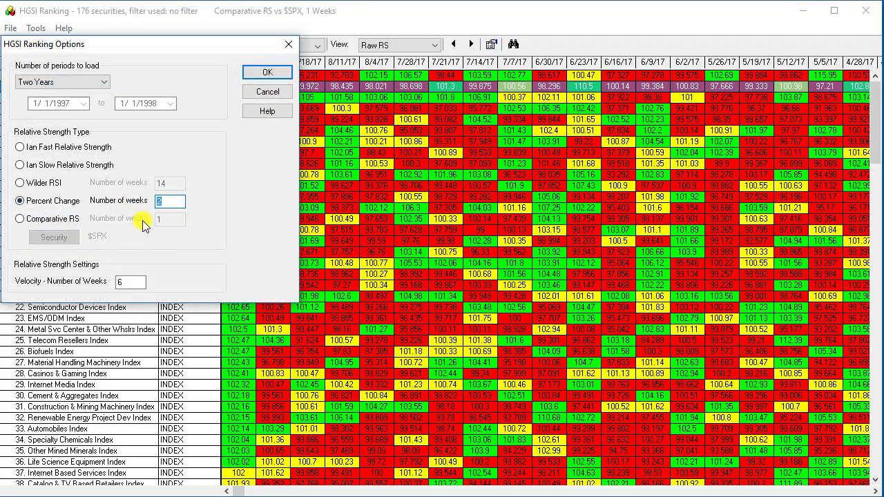
type("1")
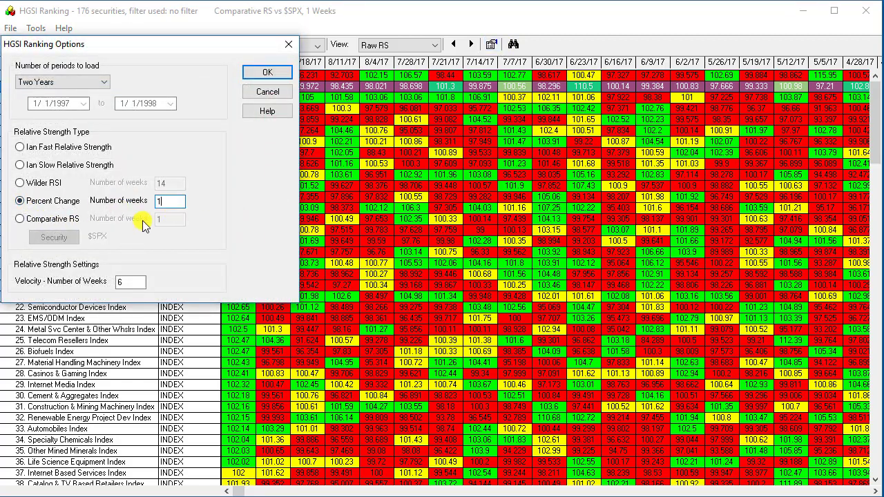
left_click(268, 73)
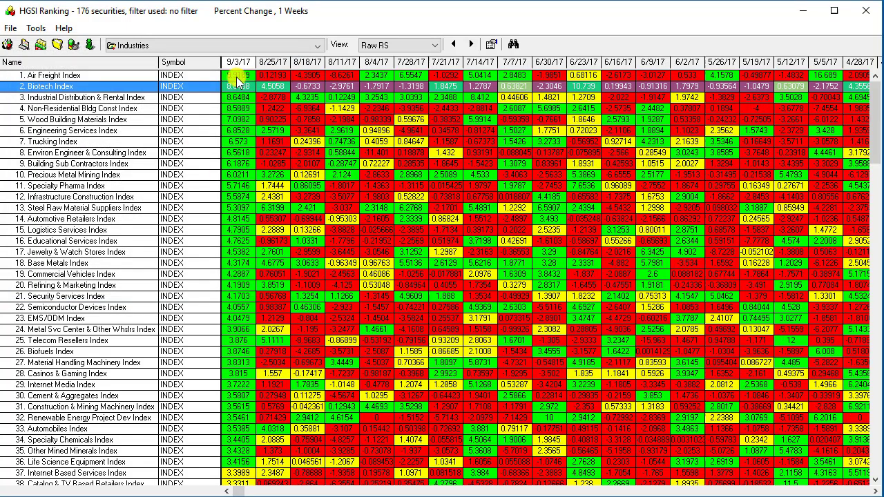
left_click(236, 76)
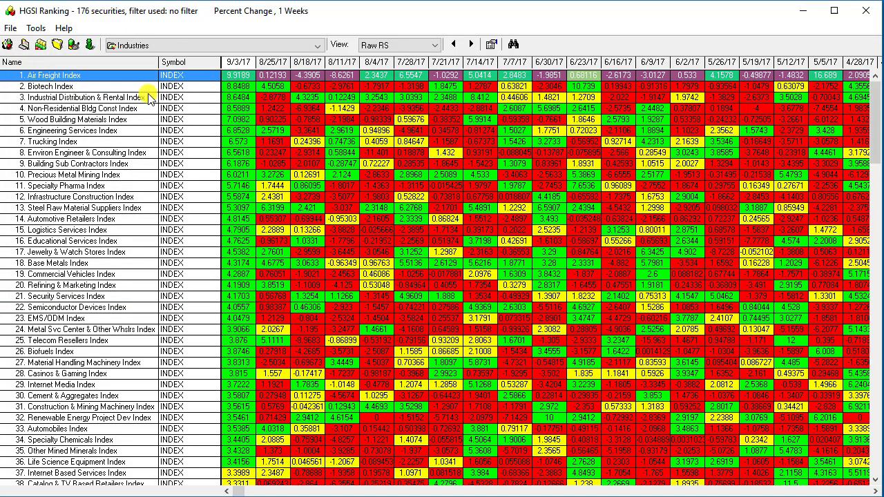
left_click(241, 87)
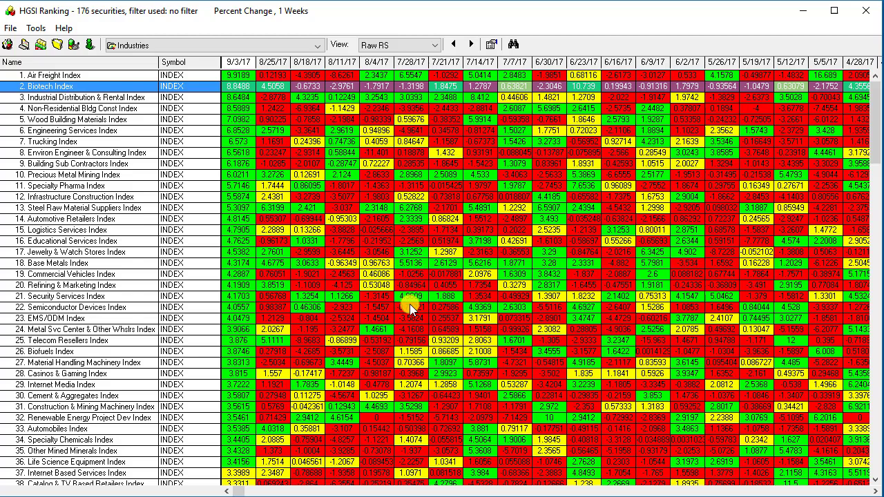
Change the Biotech Index to its industry group of 243 stocks and return to the first row
right_click(140, 91)
left_click(166, 126)
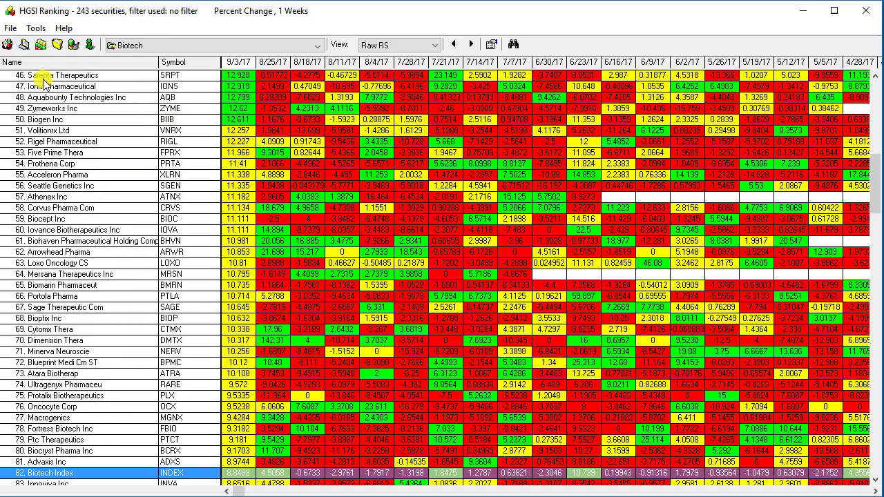
left_click(43, 77)
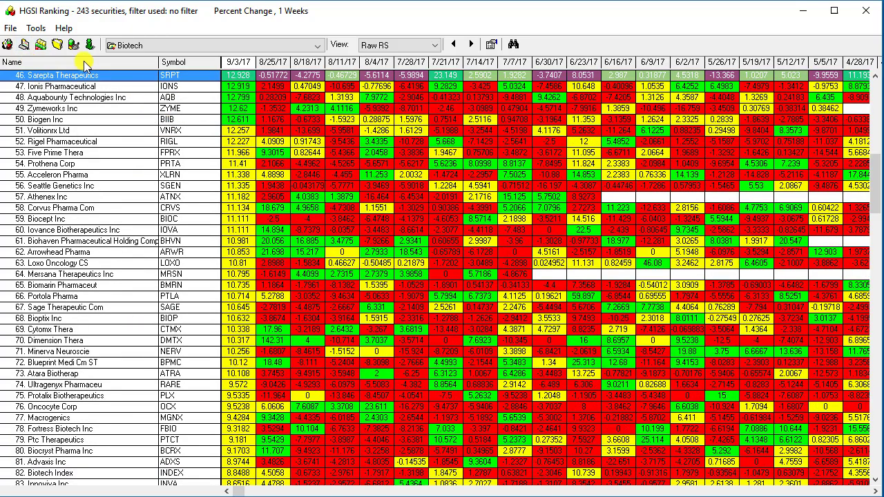
key("Home")
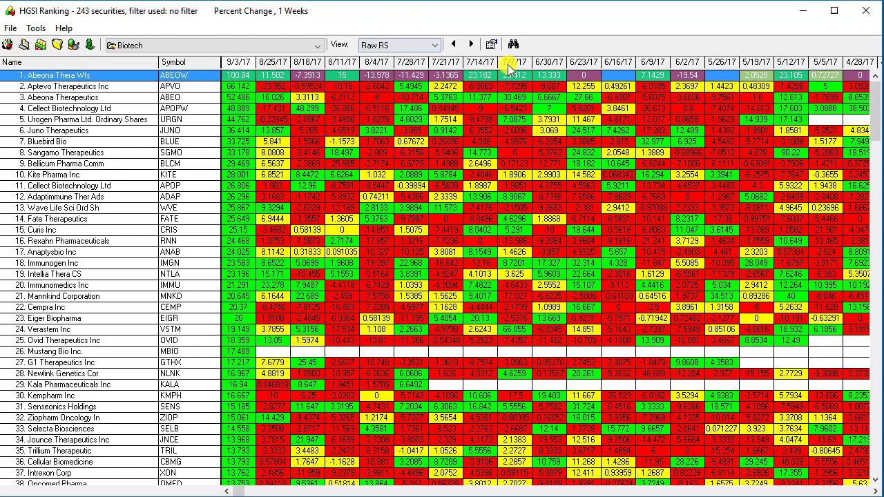
Rank the Biotech stocks by 1-week Comparative RS vs $SPX instead of Percent Change
left_click(489, 45)
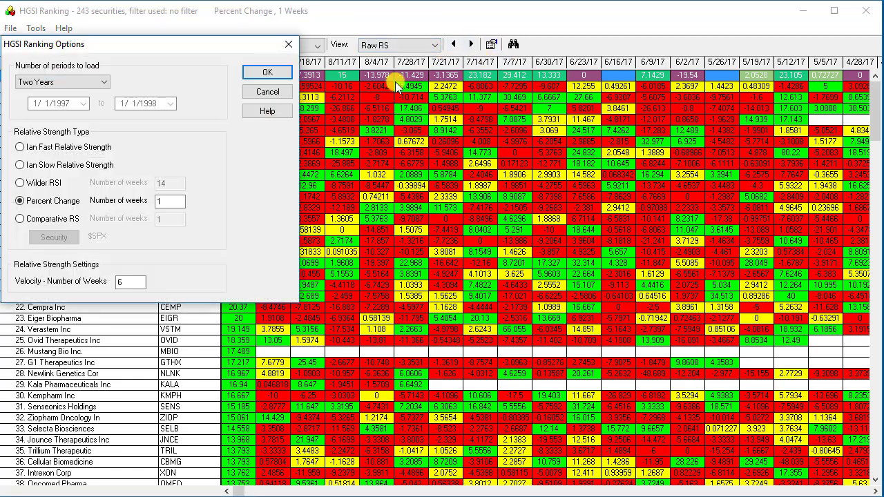
left_click(21, 218)
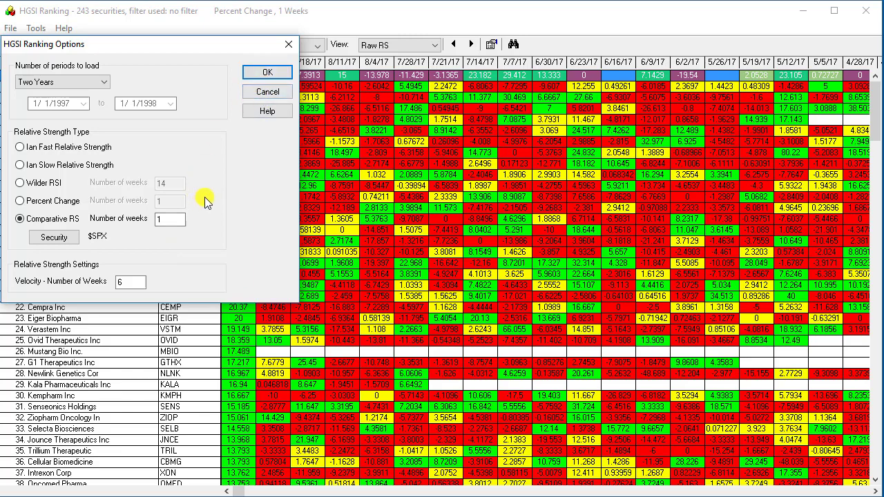
left_click(261, 73)
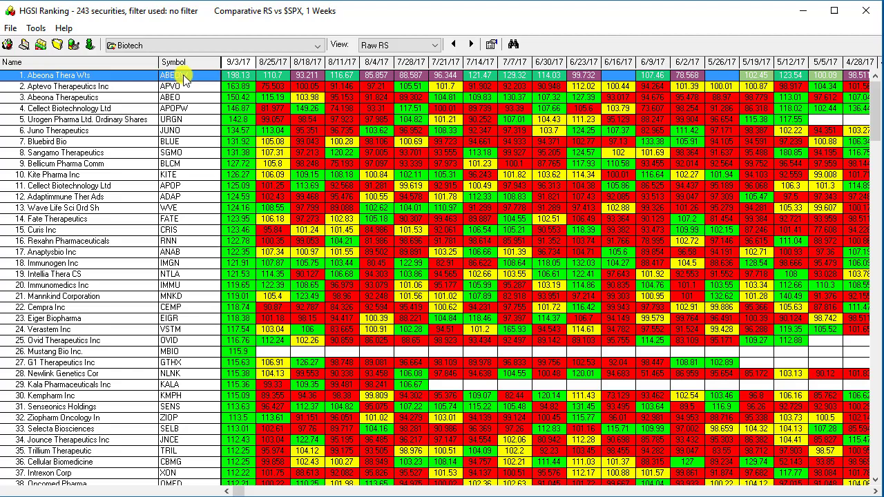
Select Kempharm Inc, scroll through the Biotech list, and drag the scrollbar back to the top
left_click(250, 396)
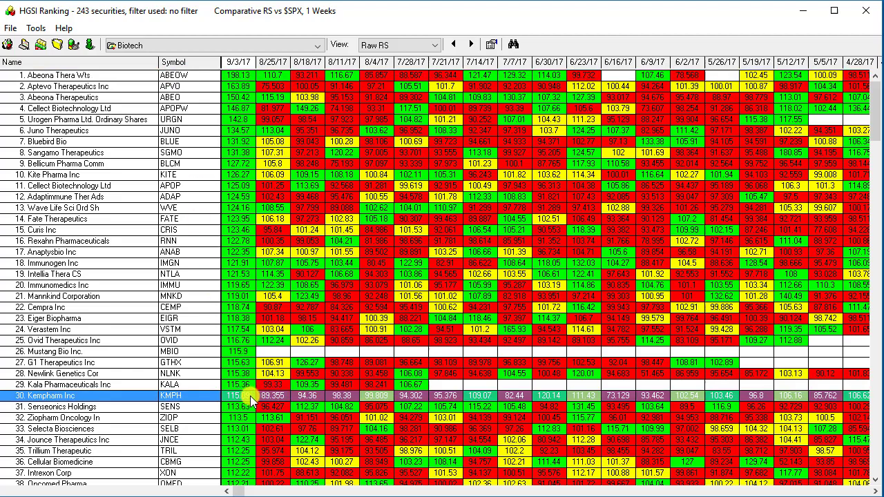
scroll(261, 404, "down", 6)
scroll(265, 400, "down", 20)
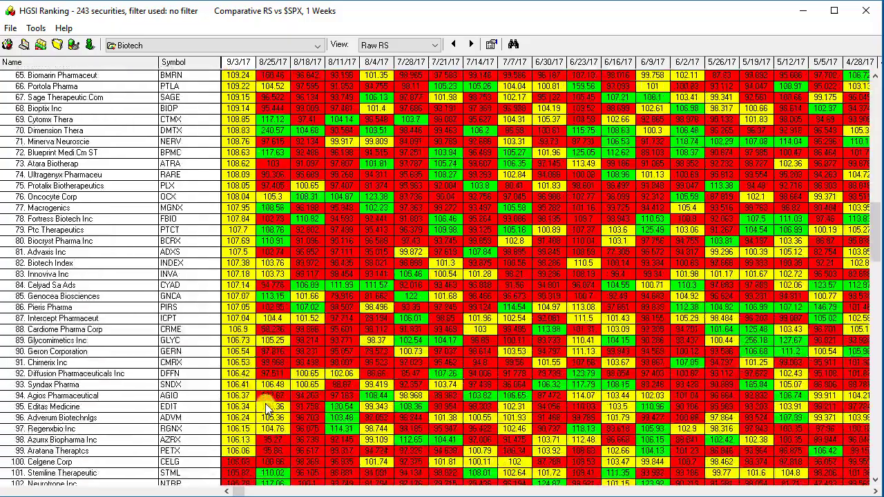
scroll(267, 393, "down", 18)
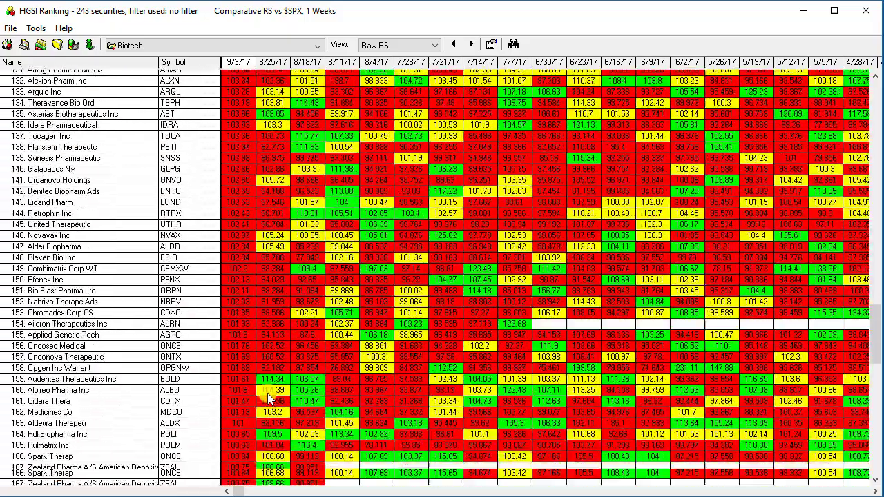
scroll(267, 393, "down", 4)
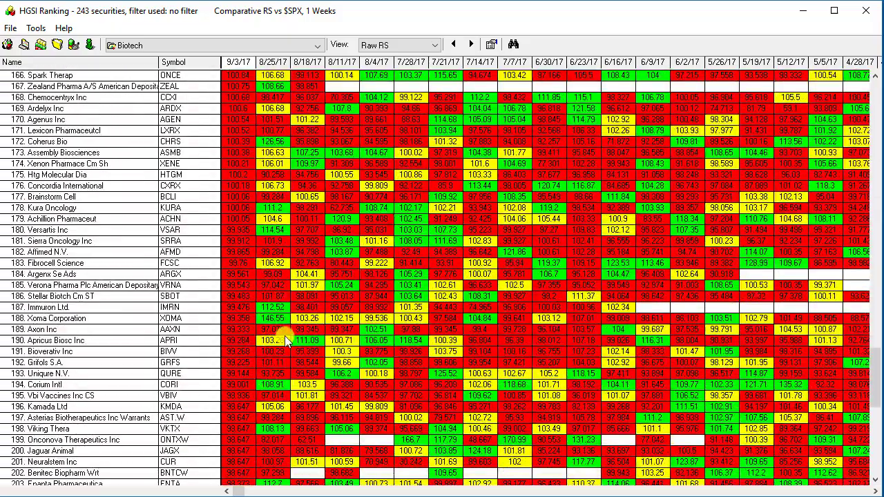
scroll(334, 277, "up", 3)
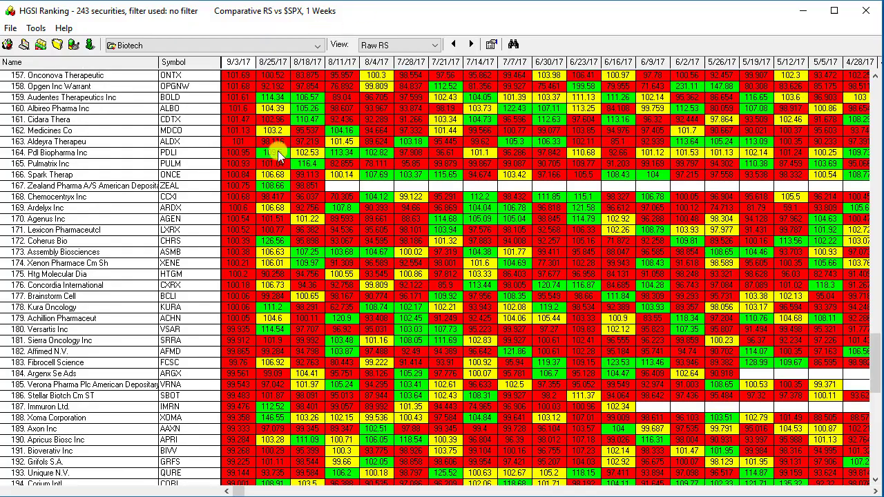
scroll(284, 205, "up", 2)
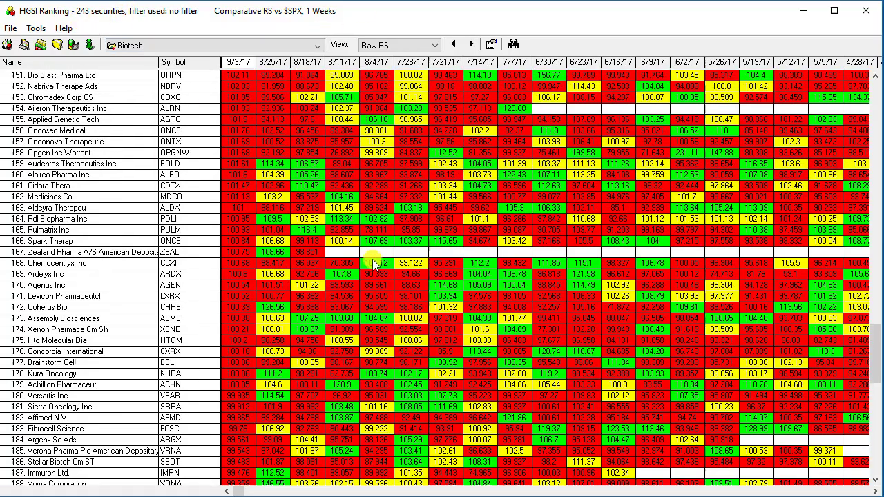
scroll(878, 280, "up", 4)
left_click_drag(874, 345, 872, 94)
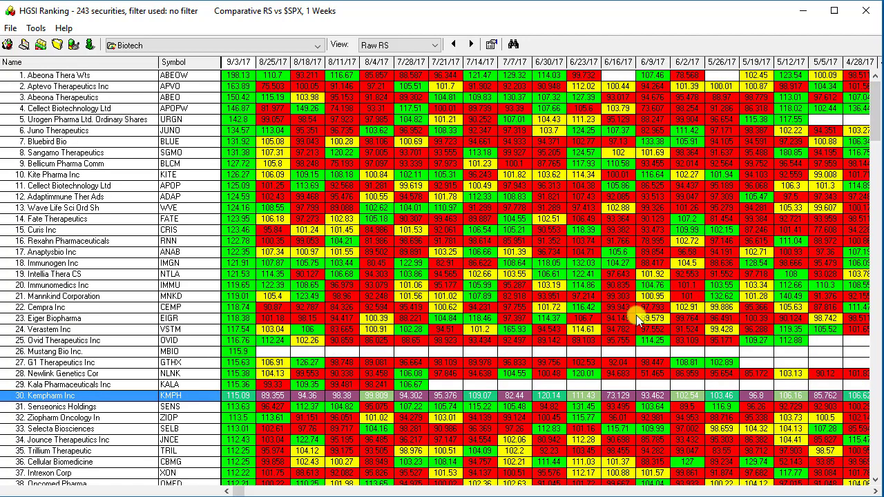
Select the Mustang Bio, Kala Pharmaceuticals, Wave Life Sci and Cellect Biotechnology rows in the Biotech ranking
left_click(265, 353)
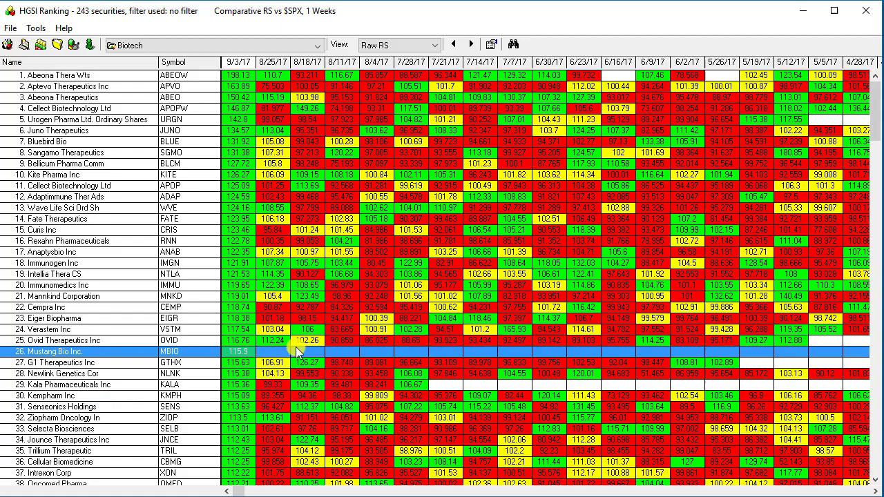
left_click(539, 388)
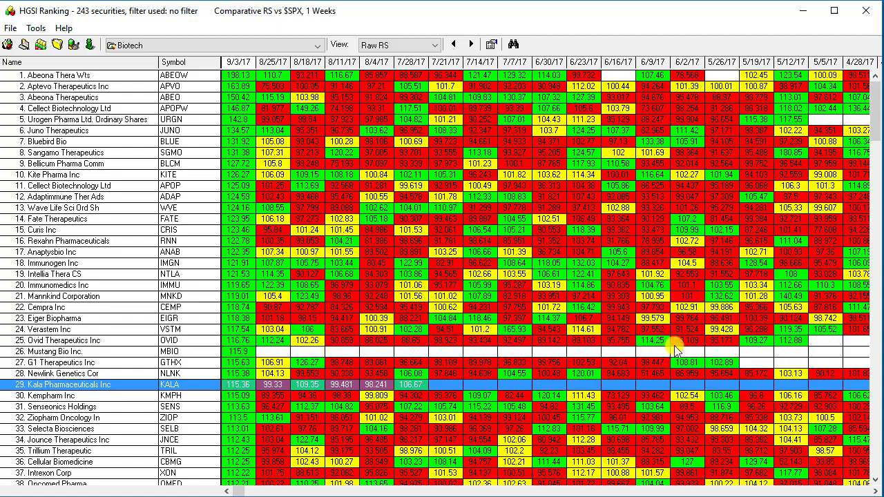
left_click(181, 207)
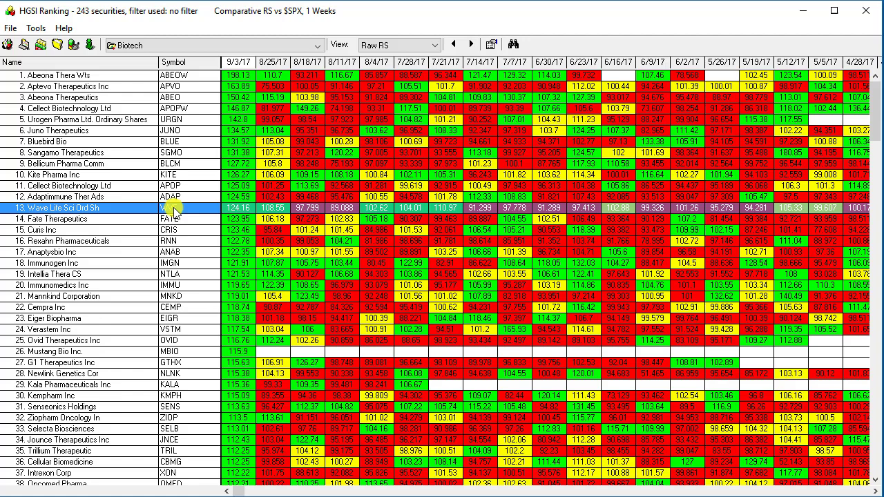
left_click(256, 107)
Leave the Cellect Biotechnology actions menu and switch the ranking back to the full Industries group list
right_click(251, 103)
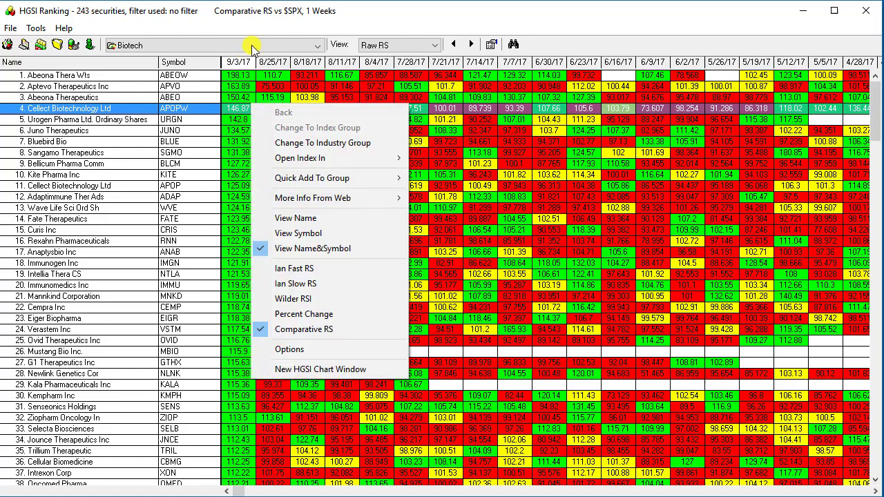
left_click(317, 45)
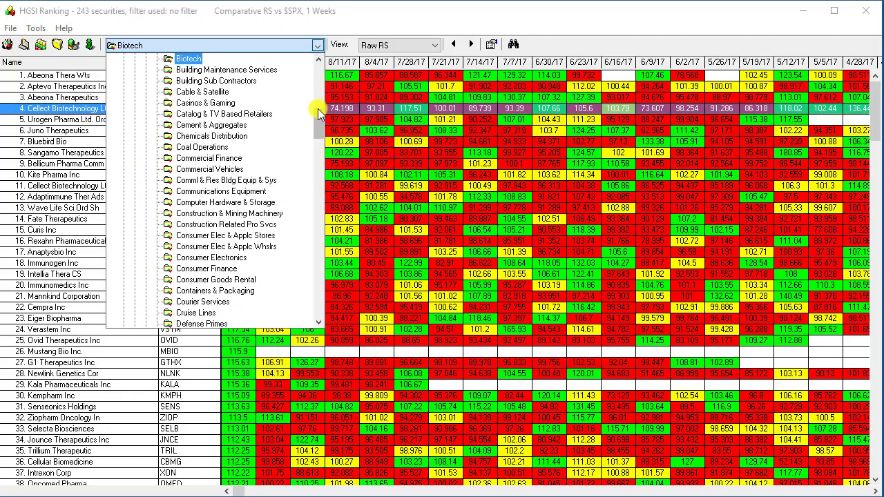
left_click_drag(320, 114, 317, 72)
left_click(172, 154)
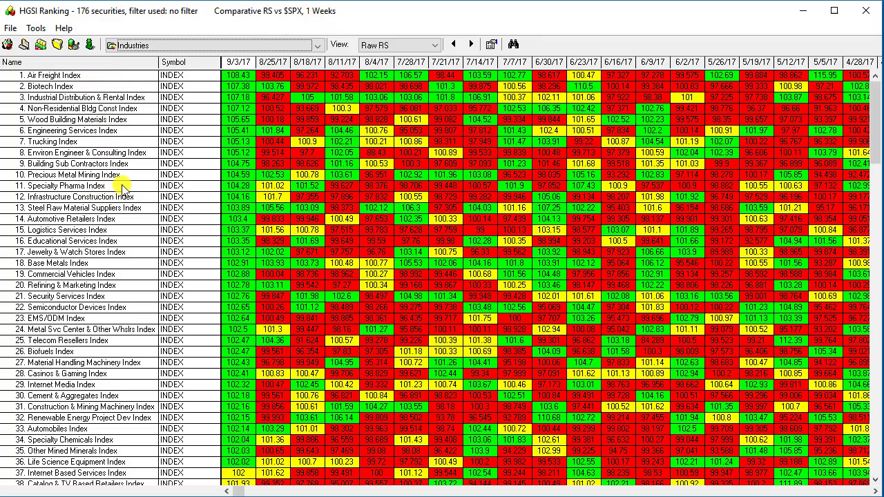
Jump from Air Freight Index to the bottom and review Consumer Elec, Construction Related and Apparel & Footwear indexes
left_click(111, 75)
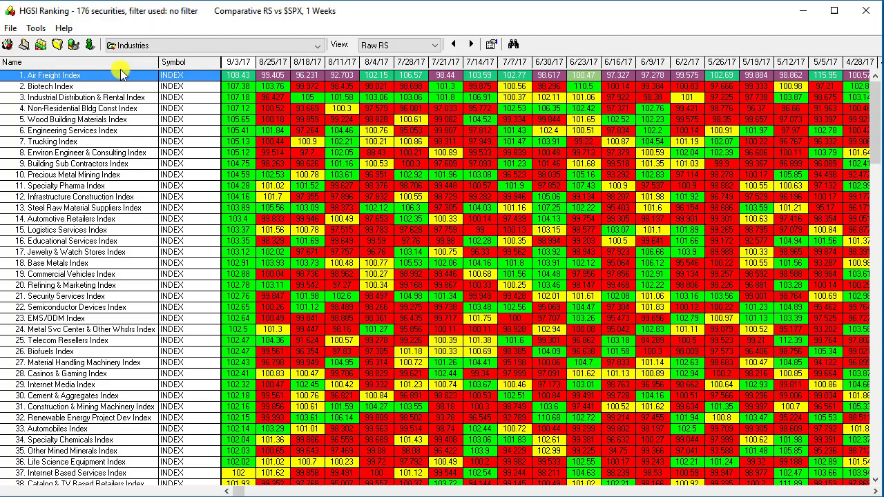
key("ctrl+End")
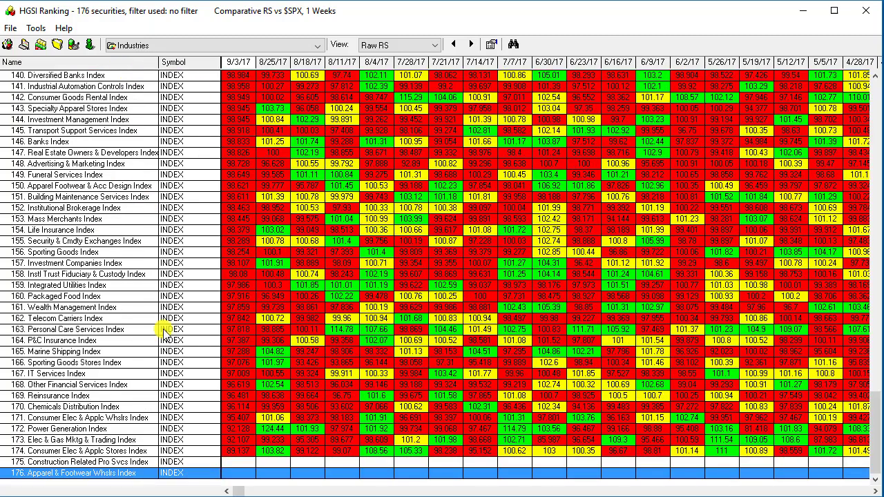
left_click(242, 451)
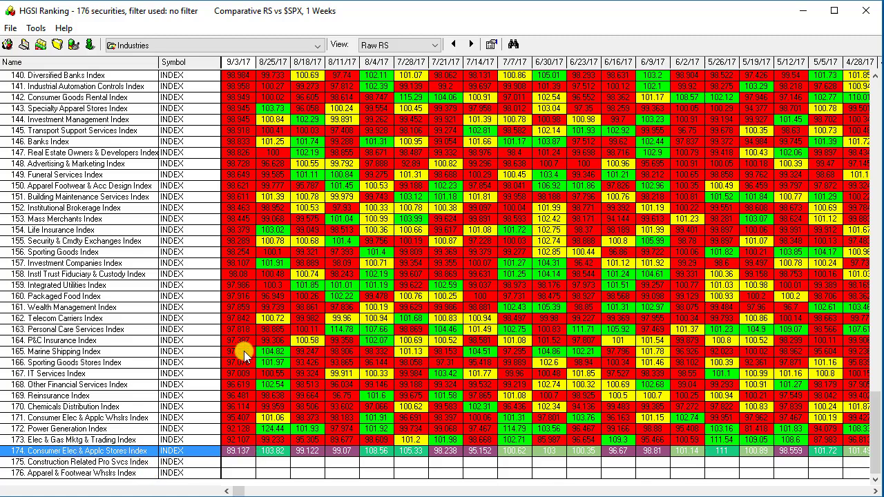
left_click(230, 474)
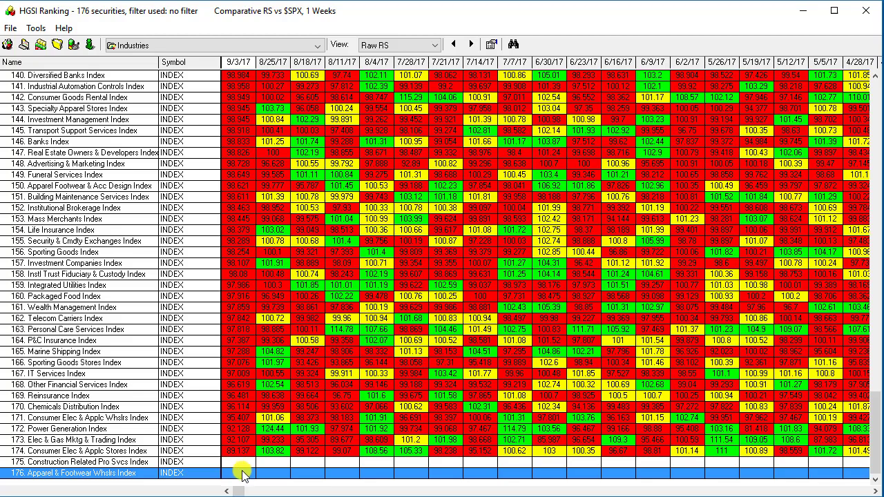
left_click(249, 462)
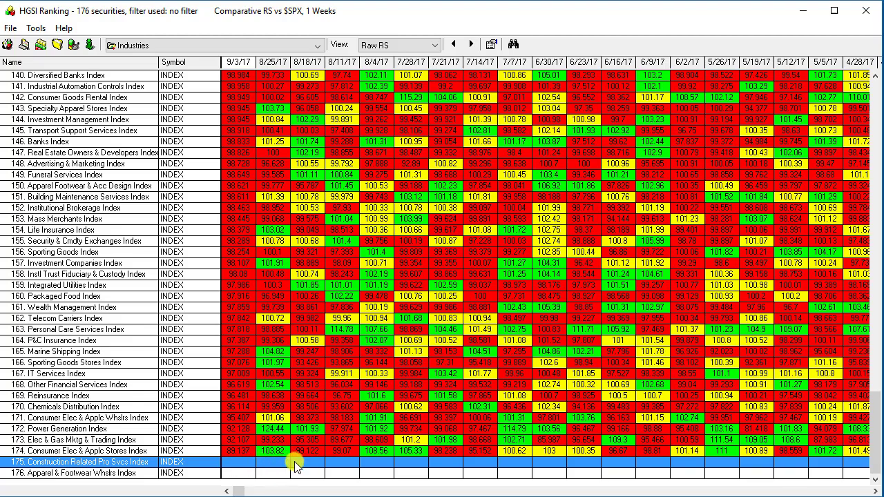
left_click(243, 453)
scroll(412, 285, "up", 7)
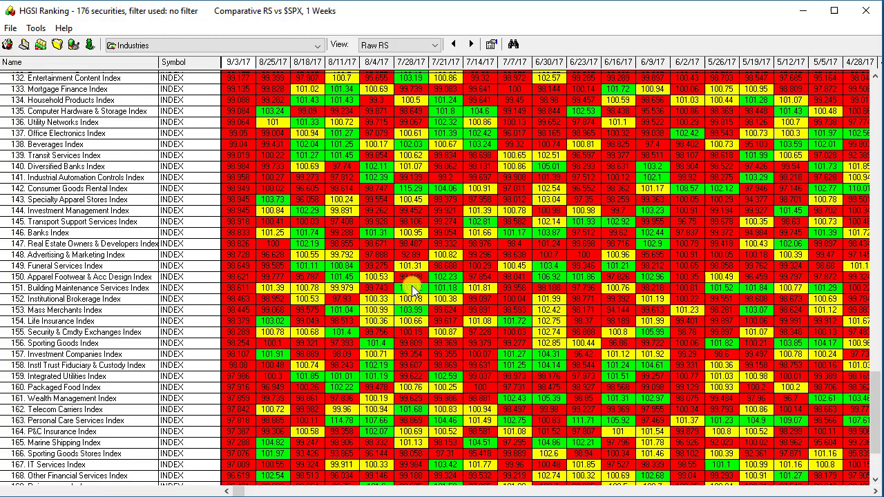